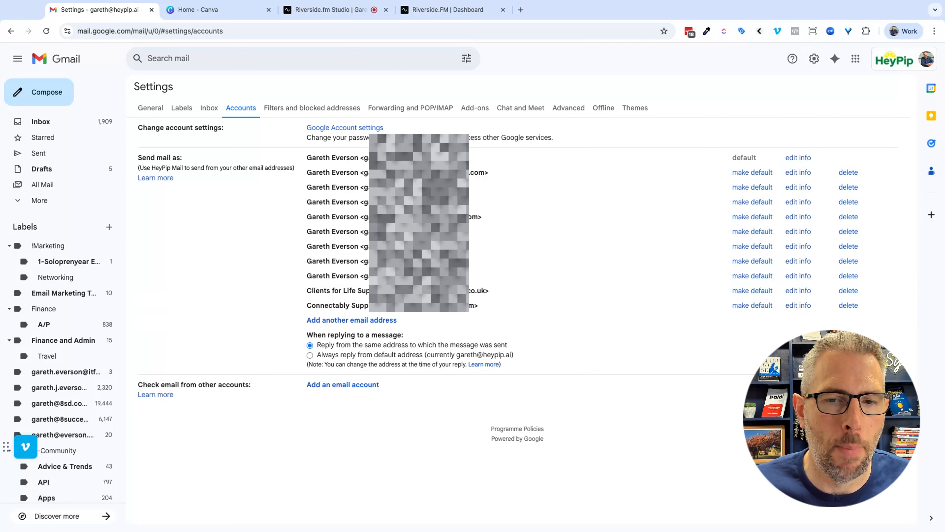
- Create a new email signature named "Test Signature" in the general settings
left_click(147, 106)
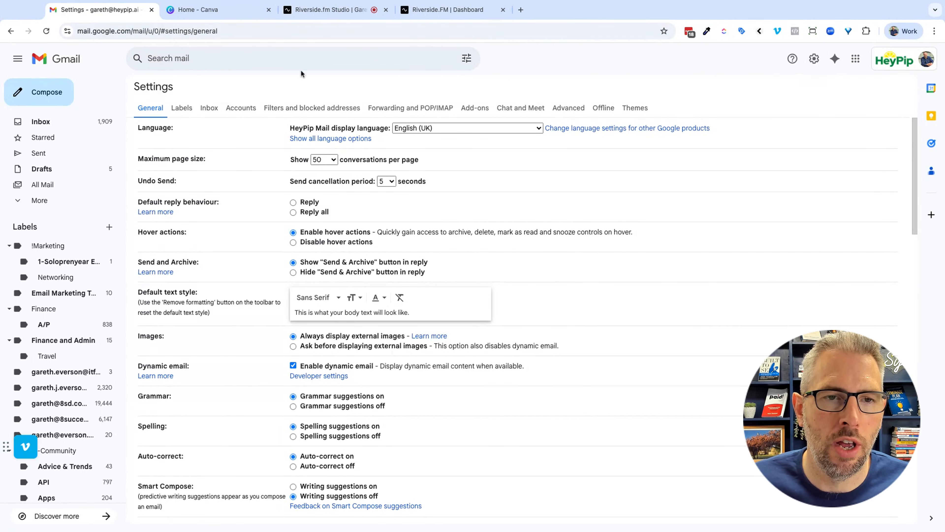
scroll(363, 237, "down", 15)
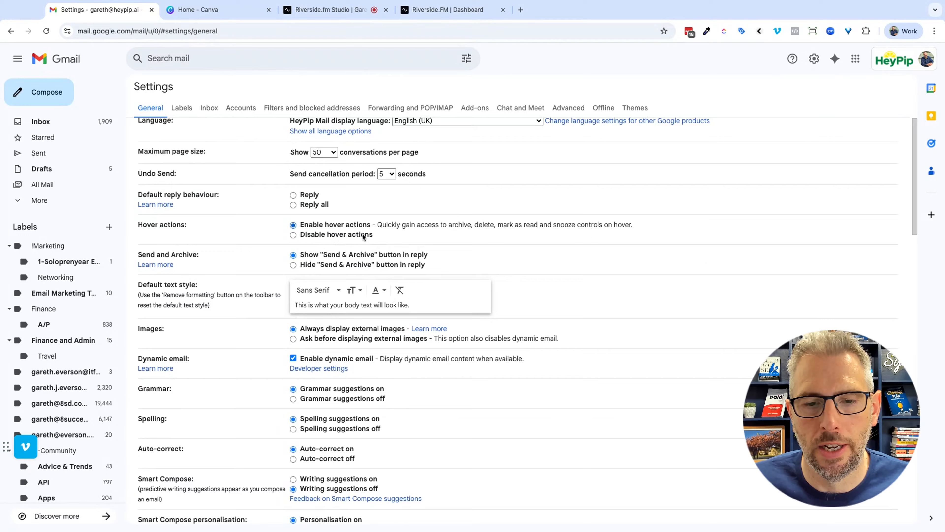
scroll(363, 237, "down", 1)
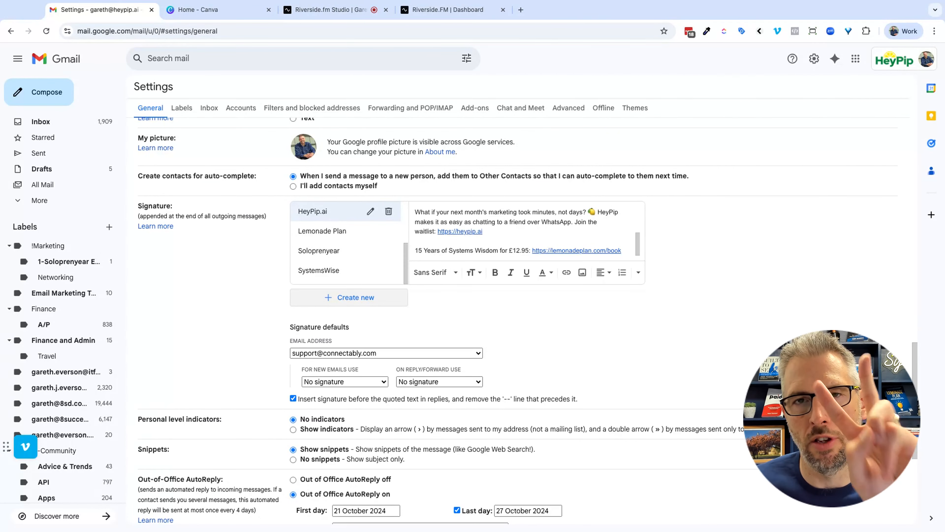
left_click(349, 297)
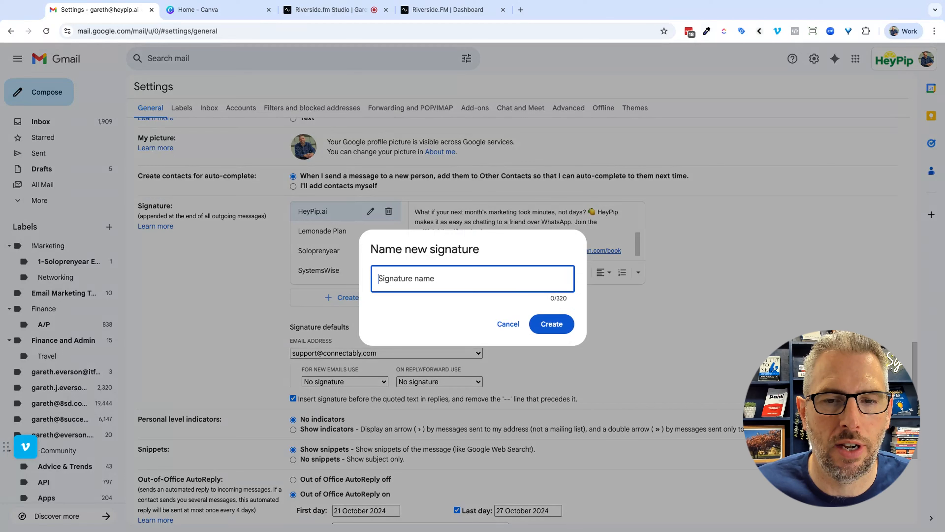
type("Tes")
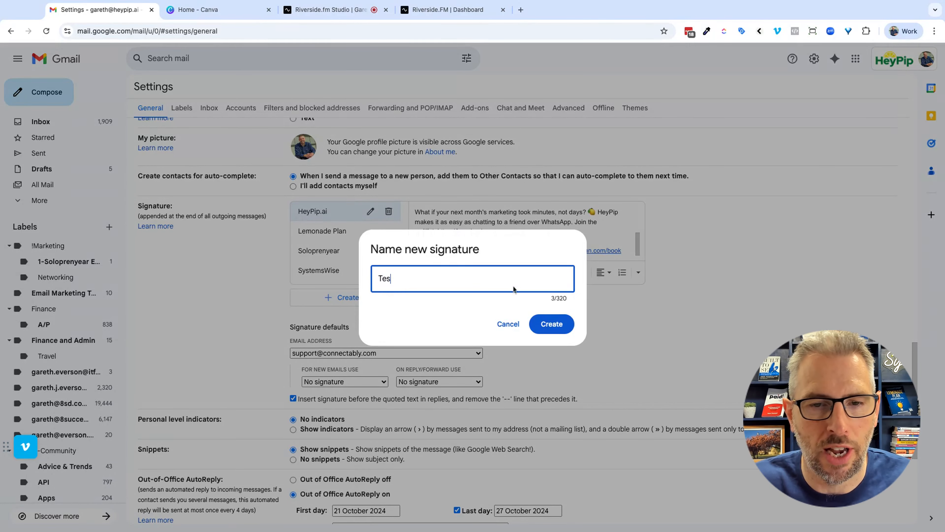
type("t ")
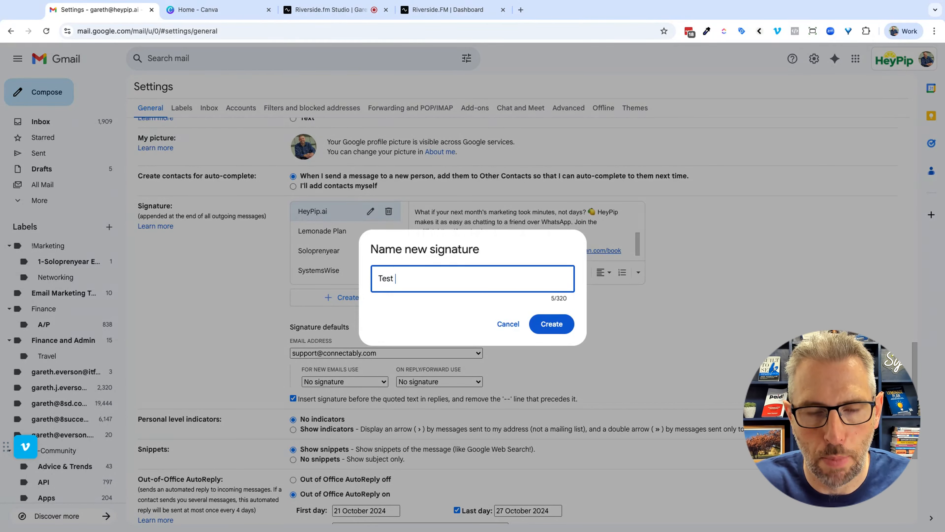
type("Signature")
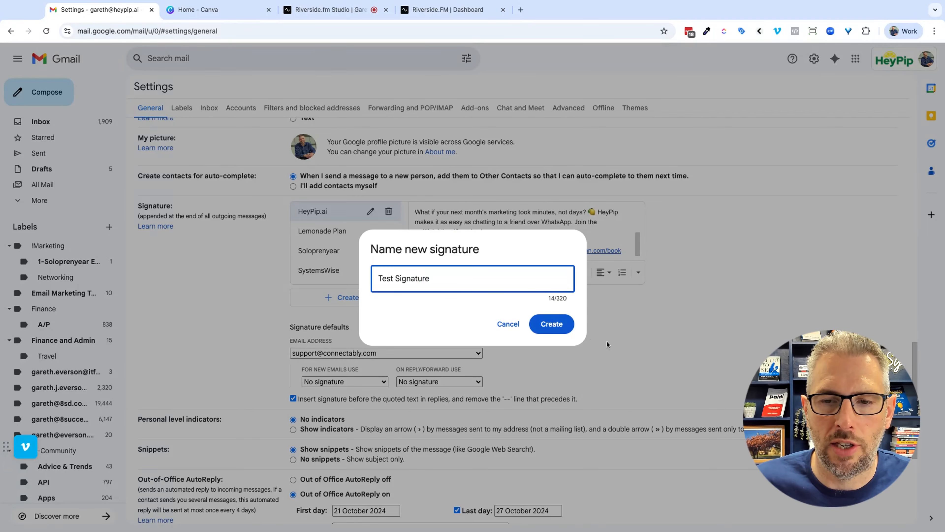
left_click(552, 323)
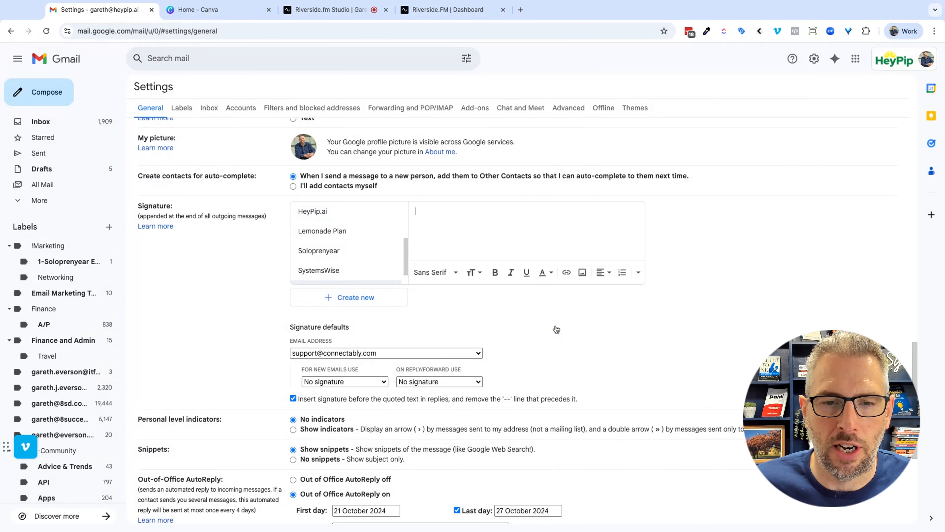
- Fill the Test Signature with the sender's name, WhatsApp number, the HeyPip waitlist pitch with its link, and the Systems Wisdom book line
scroll(374, 265, "down", 1)
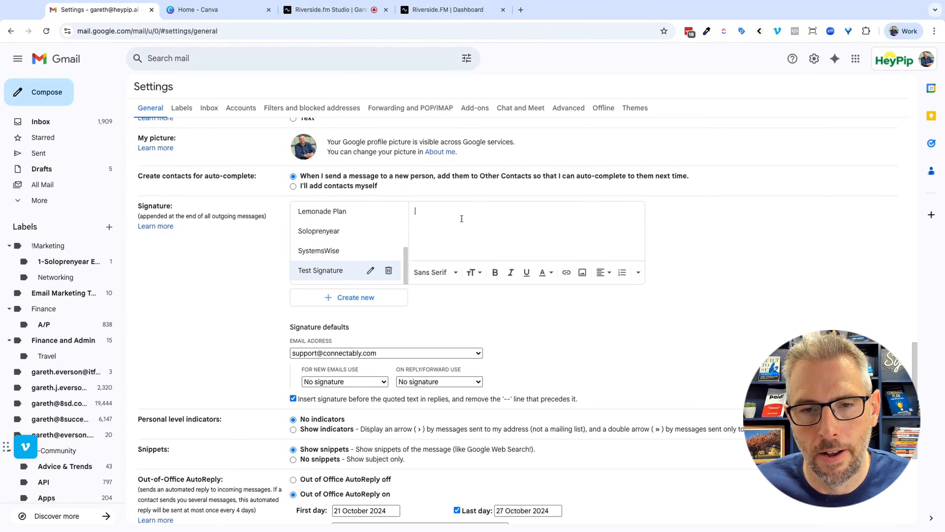
type("What if your next month's marketing took minutes, not days? 🍋 HeyPip makes it as easy as chatting to a friend over WhatsApp. Join the waitlist: https://heypip.ai  15 Years of Systems Wisdom for £12.95: https://lemonadeplan.com/book")
scroll(475, 231, "up", 3)
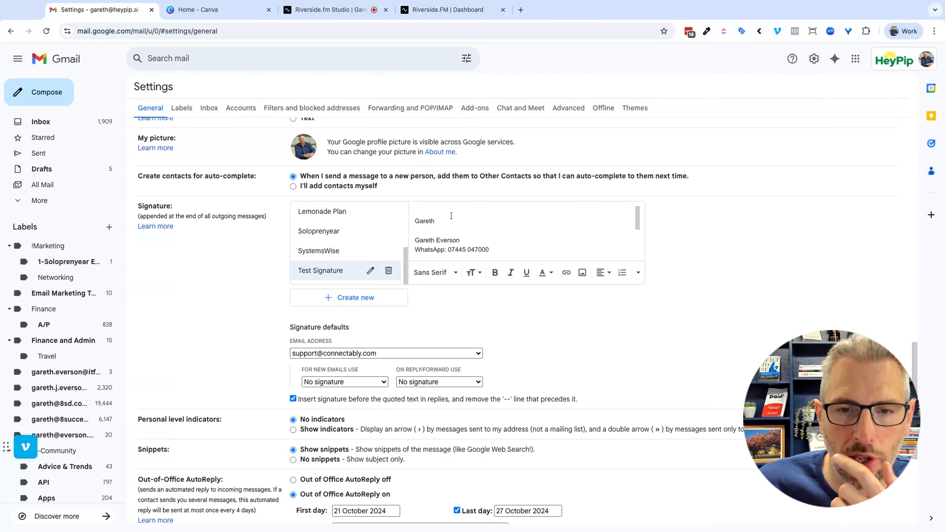
- Examine the signature's sign-off name, contact details, HeyPip pitch and book promotion line
double_click(429, 222)
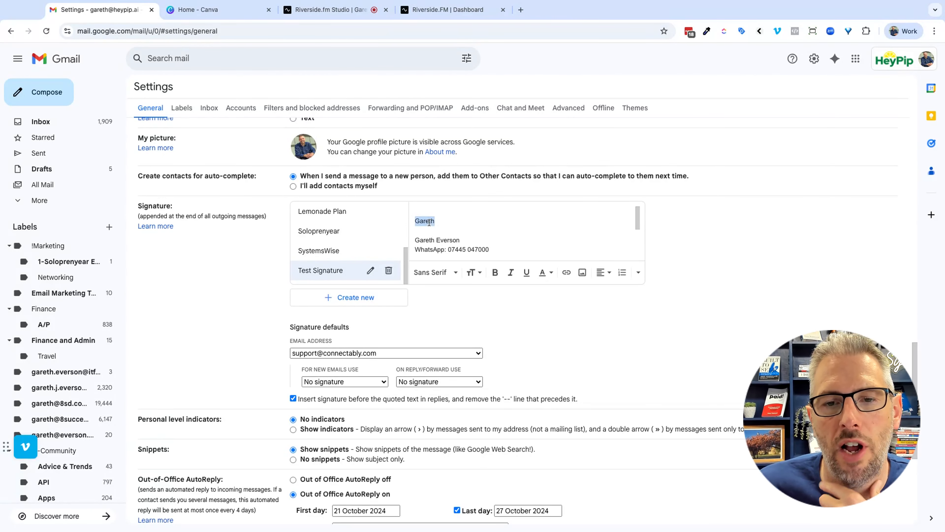
left_click(426, 208)
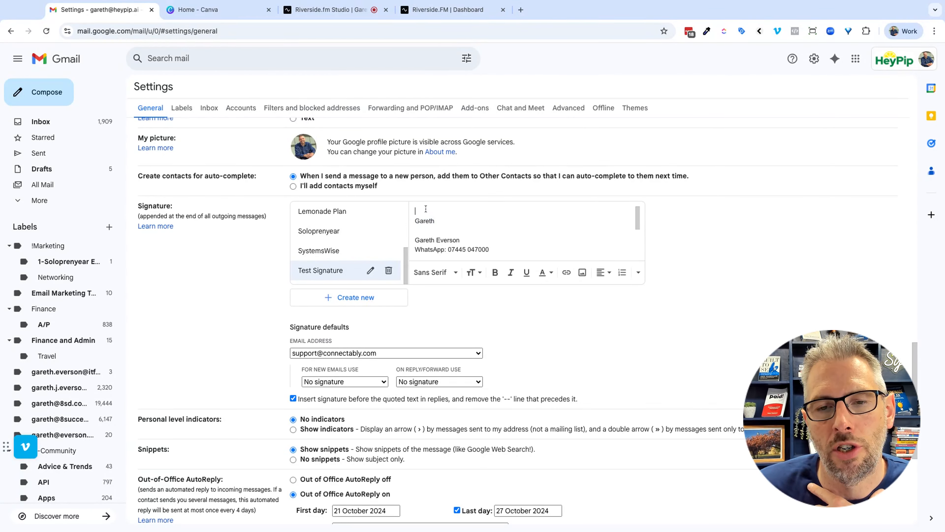
double_click(424, 222)
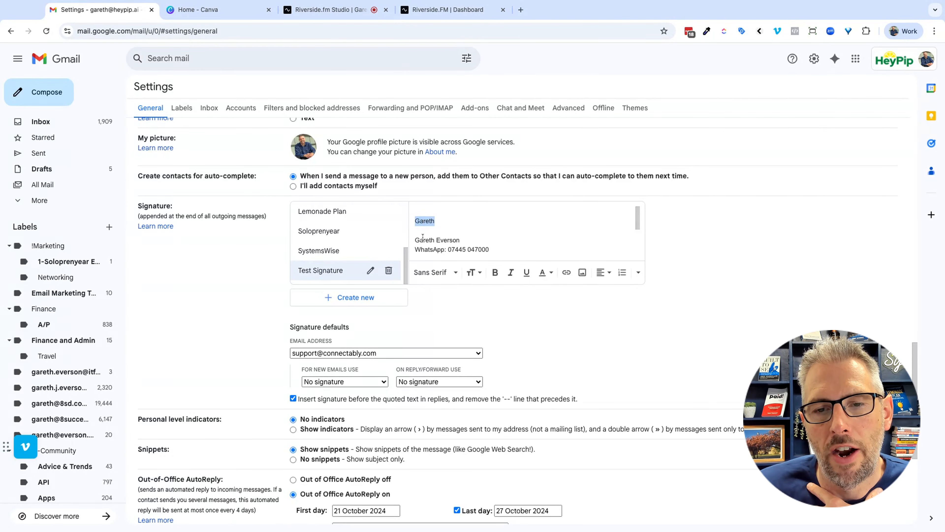
scroll(465, 224, "down", 2)
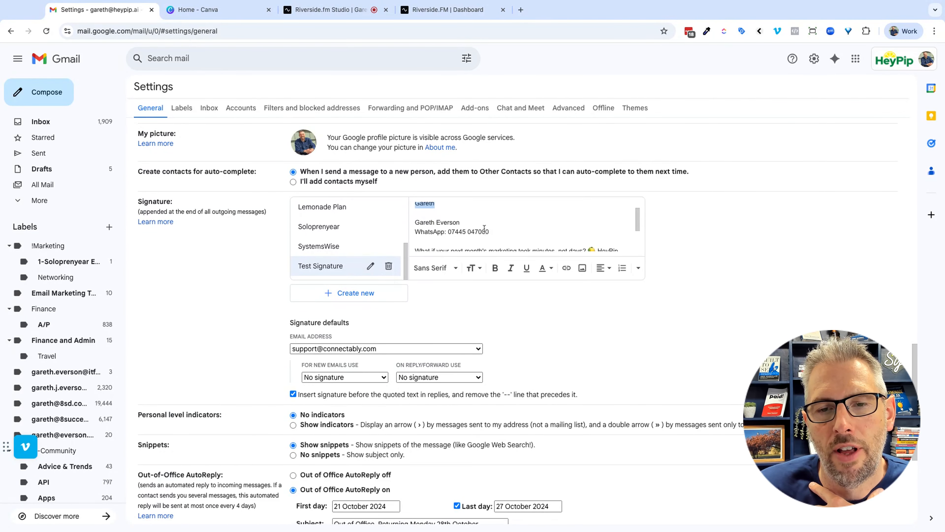
scroll(484, 228, "up", 1)
scroll(472, 238, "down", 1)
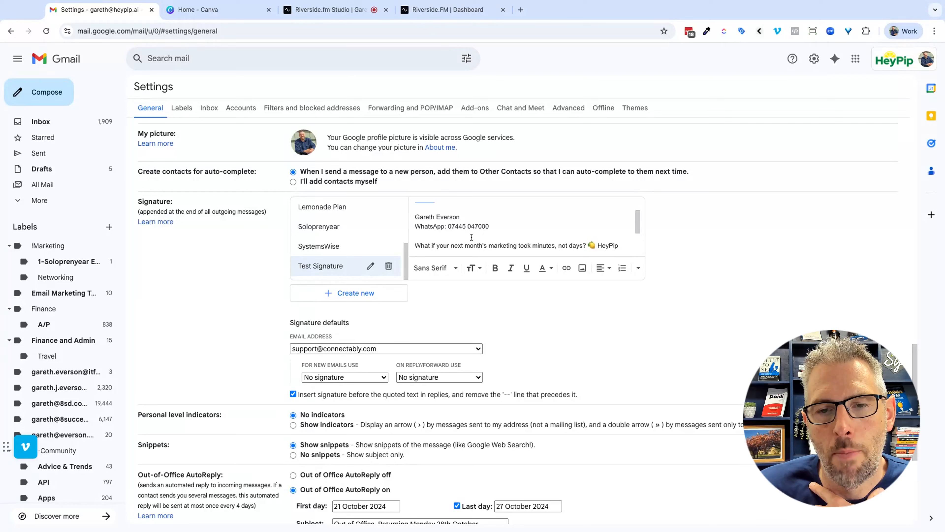
scroll(471, 230, "up", 1)
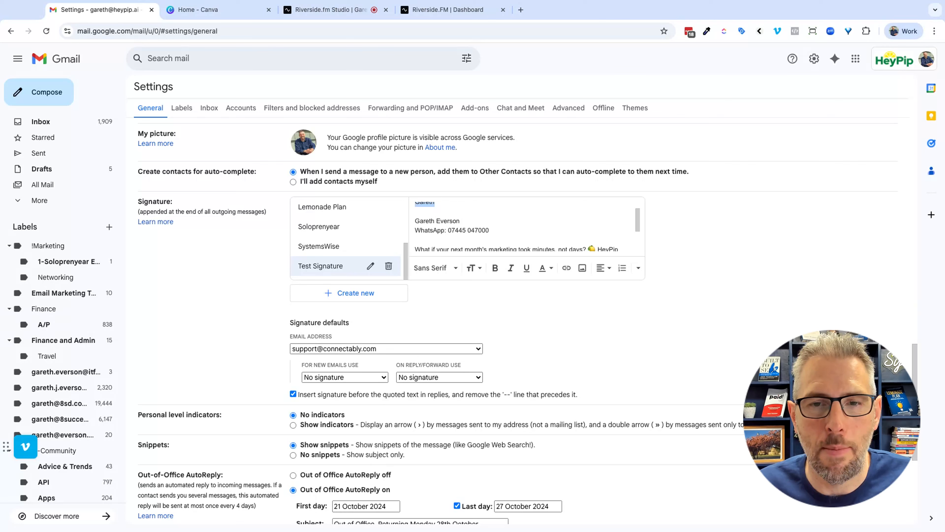
scroll(527, 238, "down", 2)
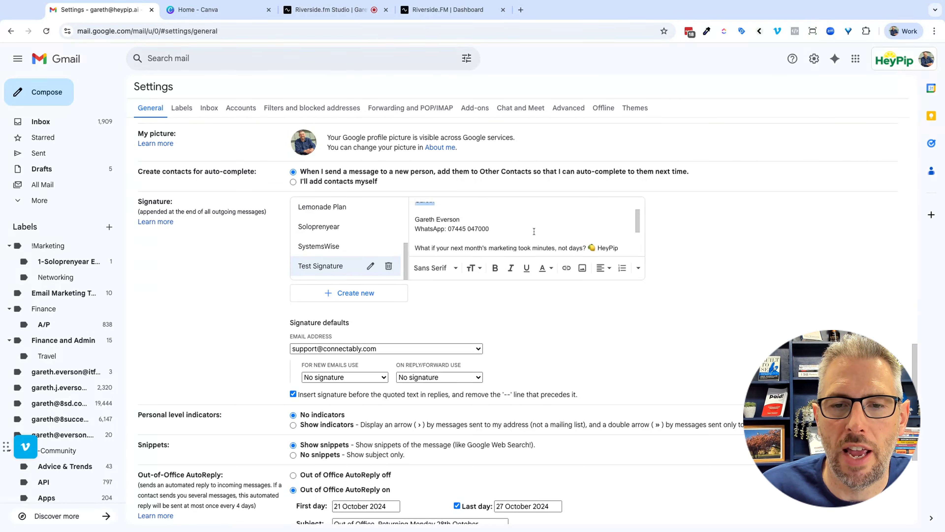
scroll(534, 231, "down", 1)
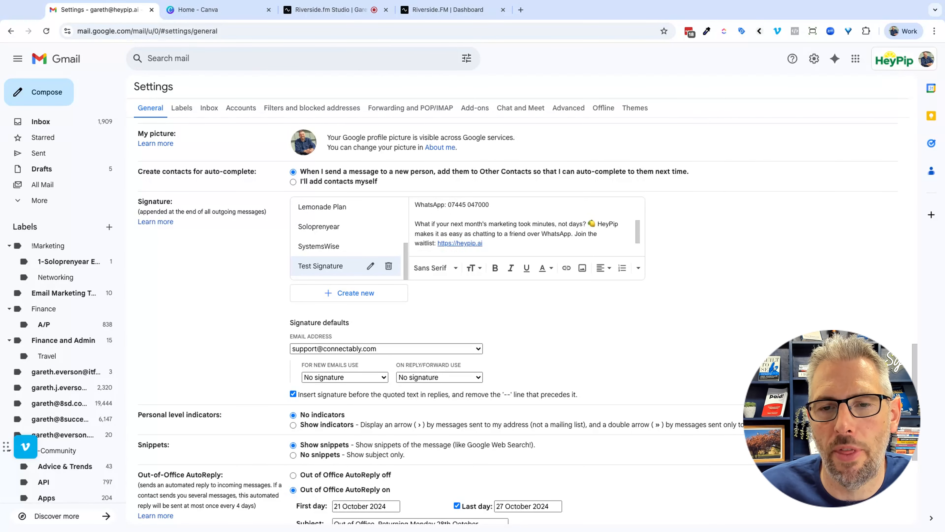
scroll(527, 231, "down", 1)
scroll(482, 230, "down", 2)
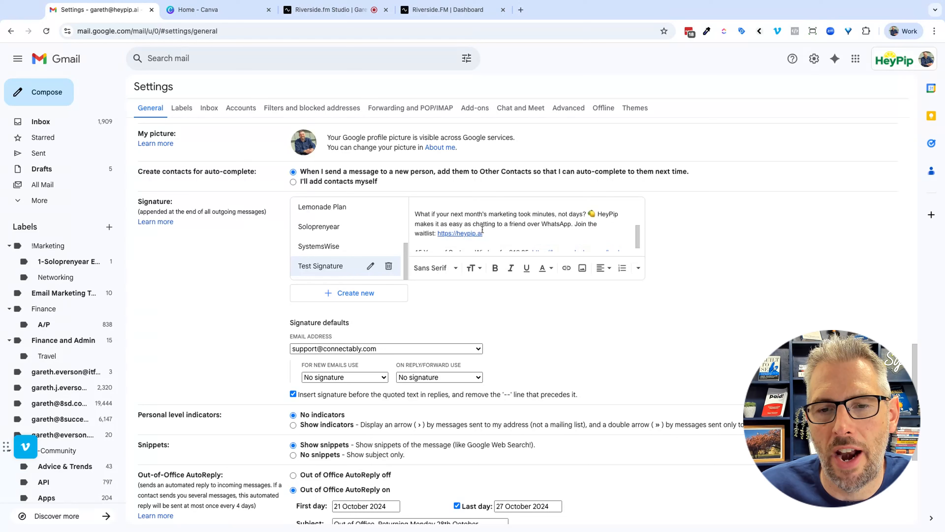
scroll(523, 228, "up", 3)
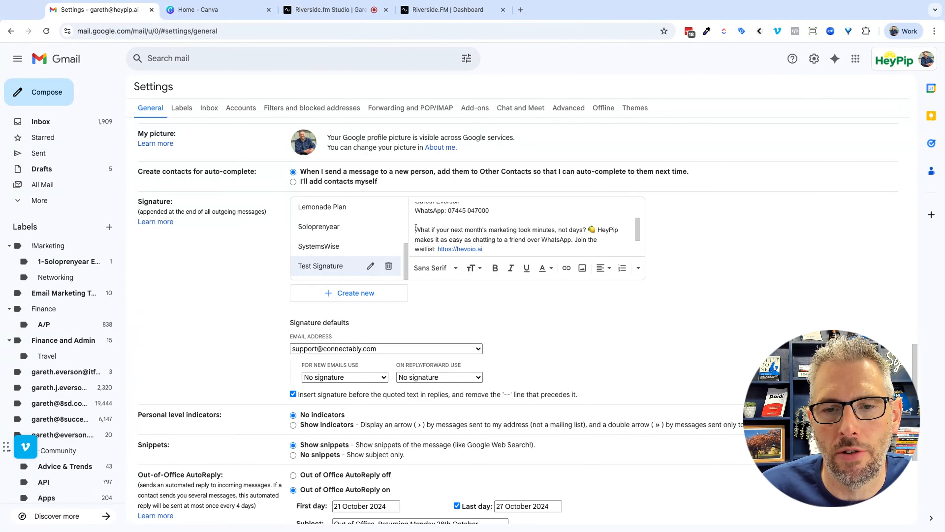
left_click_drag(416, 229, 522, 220)
left_click(521, 217)
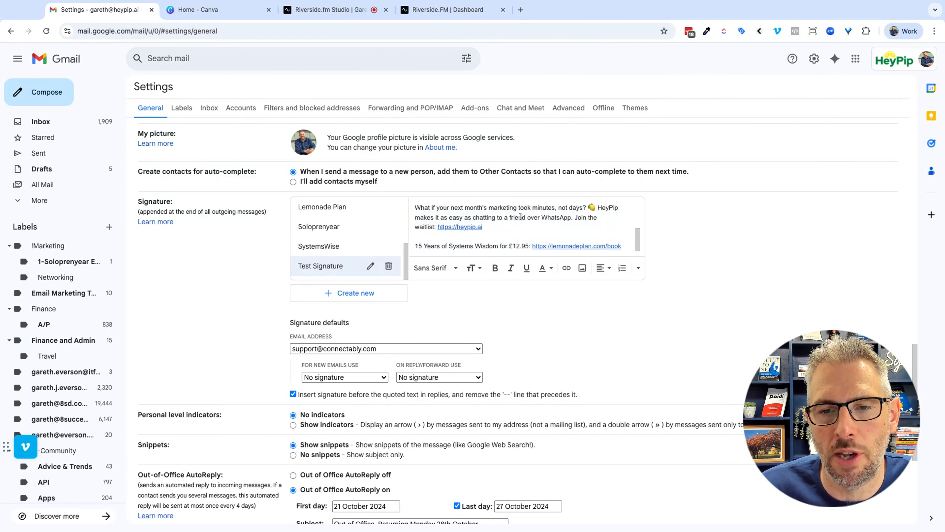
left_click(515, 231)
scroll(510, 227, "down", 1)
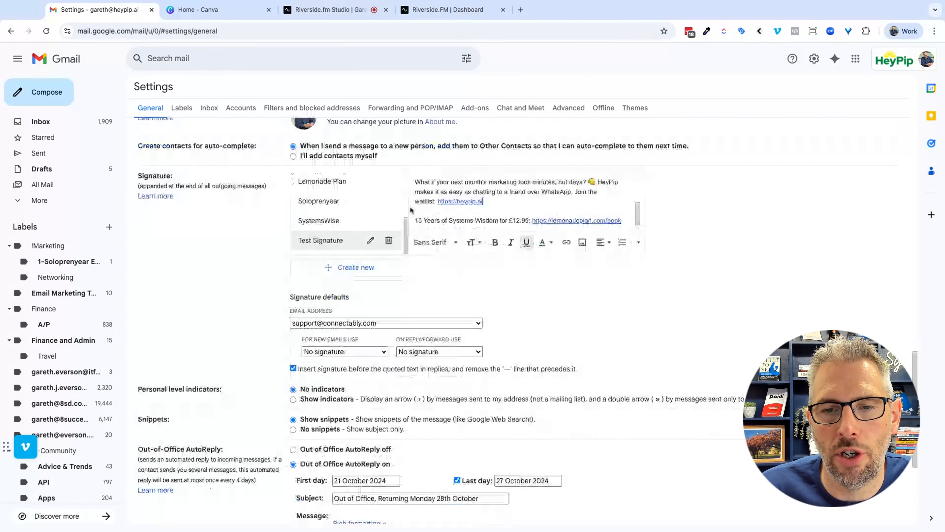
- Remove the book promotion line from the signature and undo the removal
triple_click(415, 220)
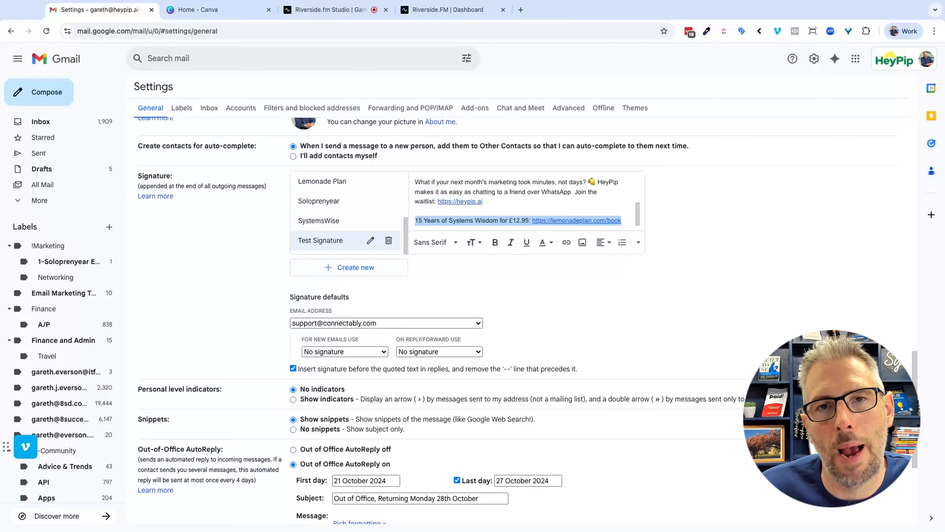
key("BackSpace")
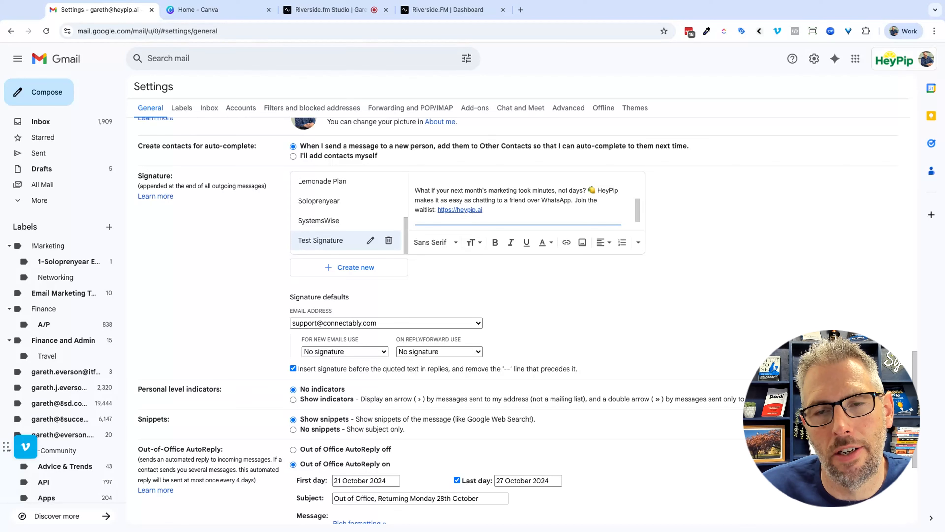
key("super+z")
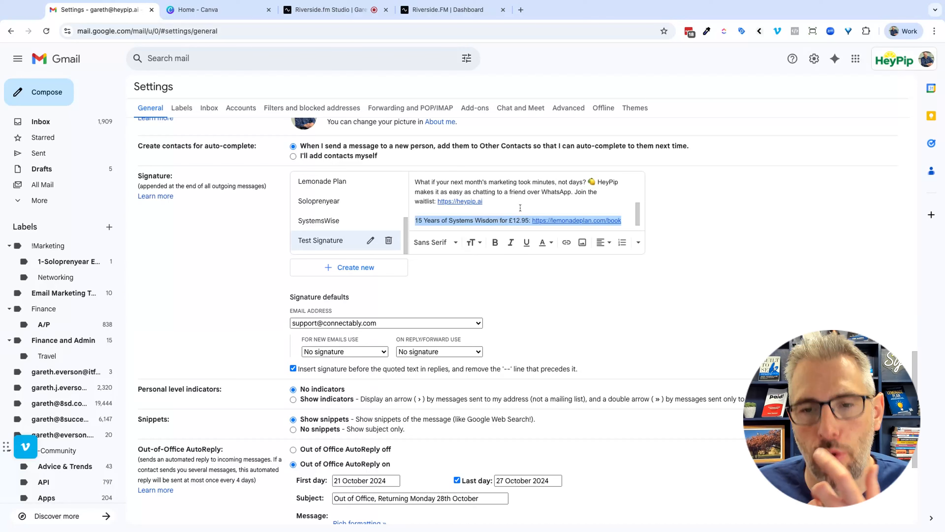
- Switch to Canva to check the custom size fields for an email signature image, and return to the Gmail signature settings
scroll(520, 207, "up", 3)
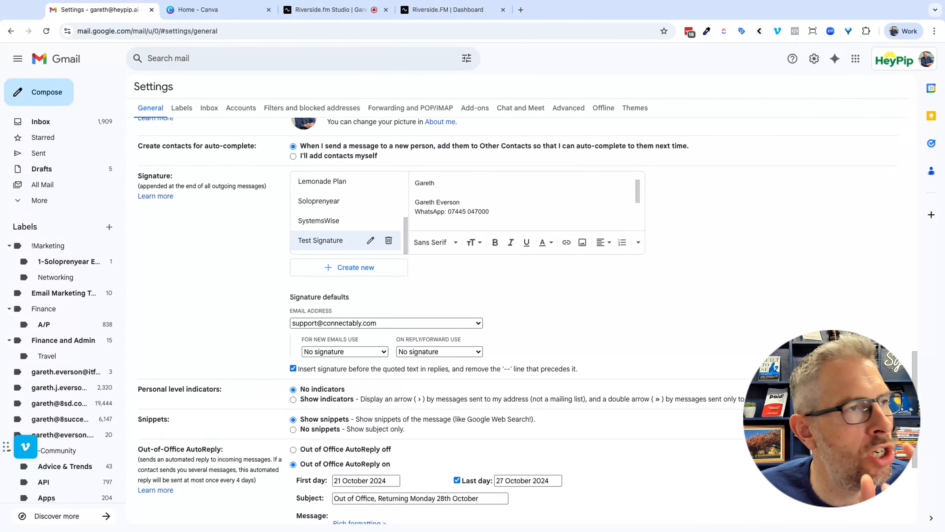
scroll(520, 203, "down", 1)
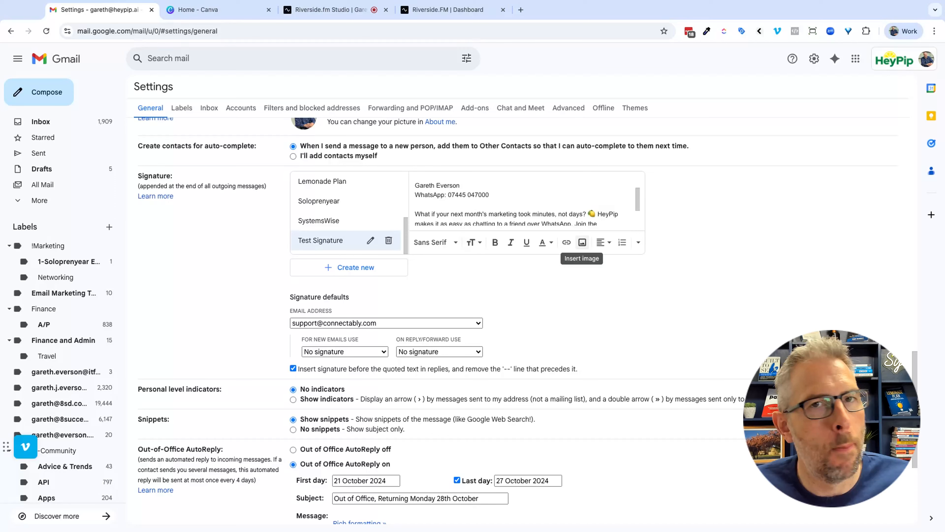
scroll(587, 248, "up", 1)
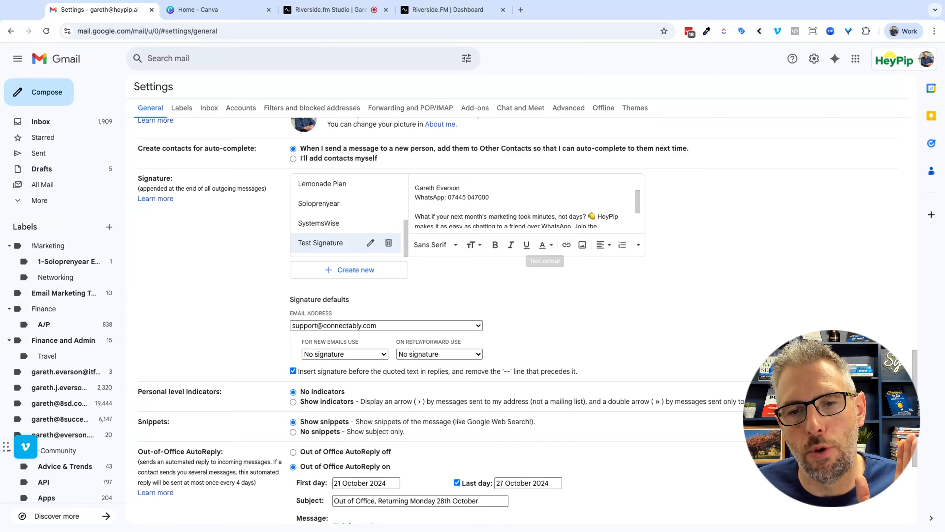
left_click(192, 14)
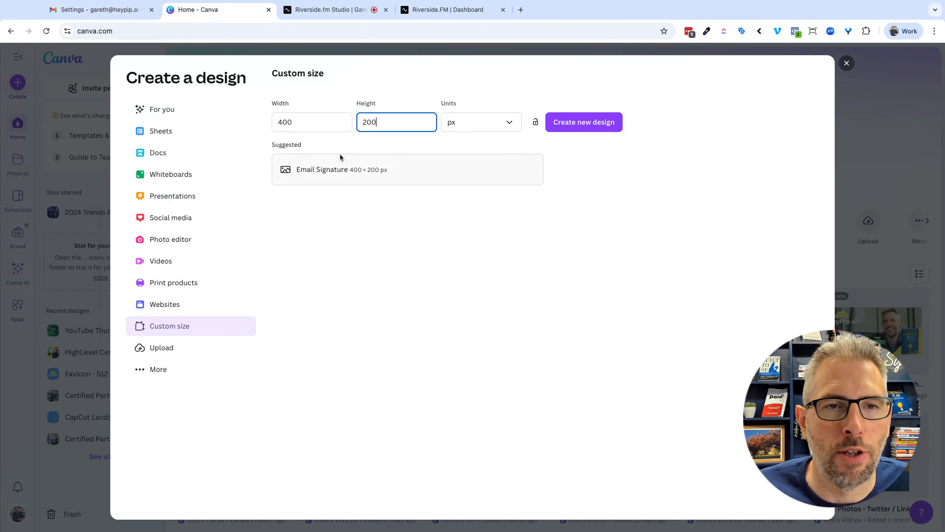
left_click(312, 123)
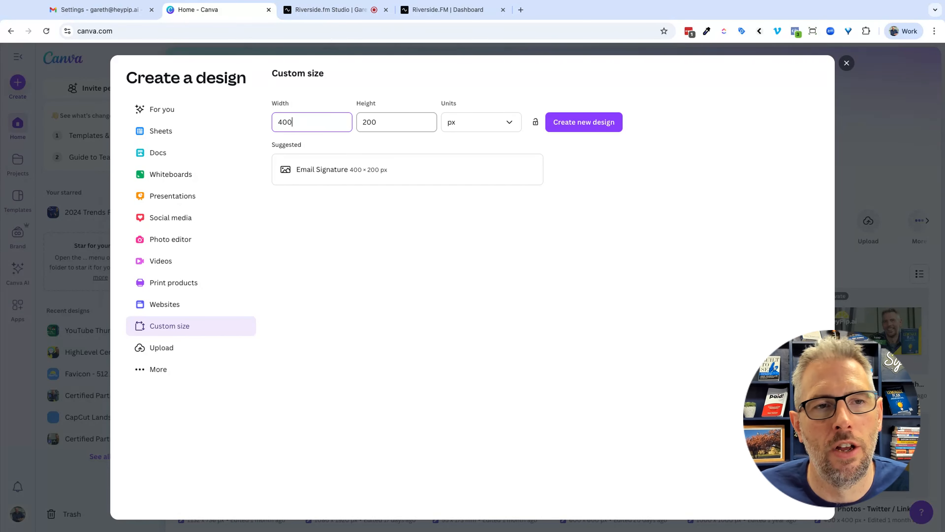
left_click(119, 17)
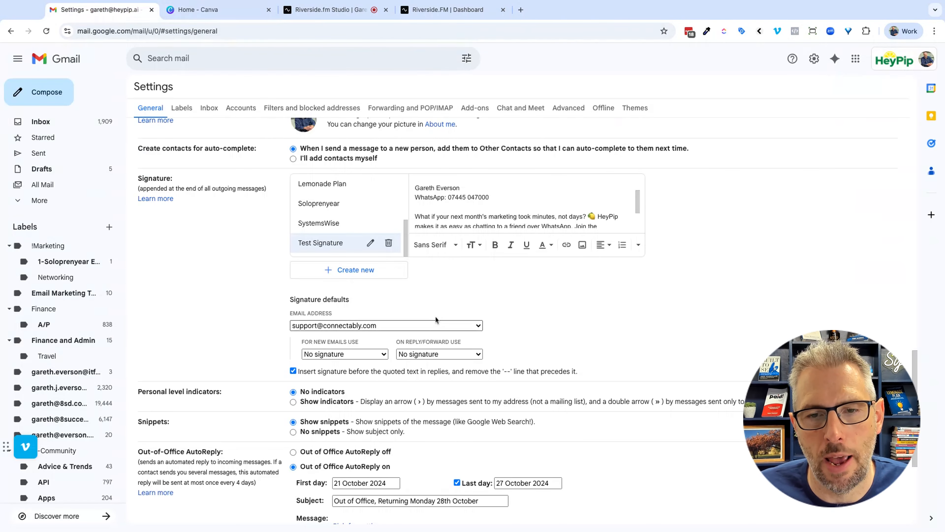
- Check the image source options for the signature and leave without inserting an image
left_click(585, 250)
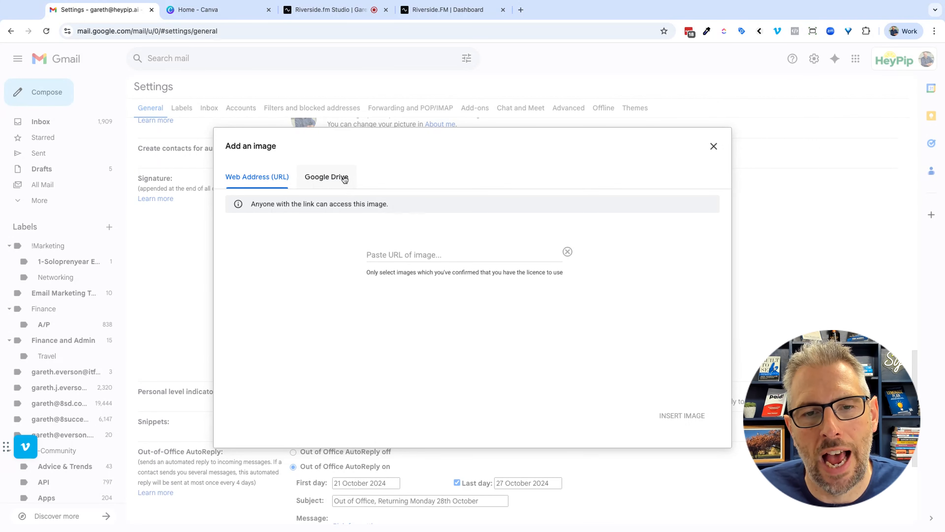
left_click(714, 147)
scroll(593, 207, "down", 3)
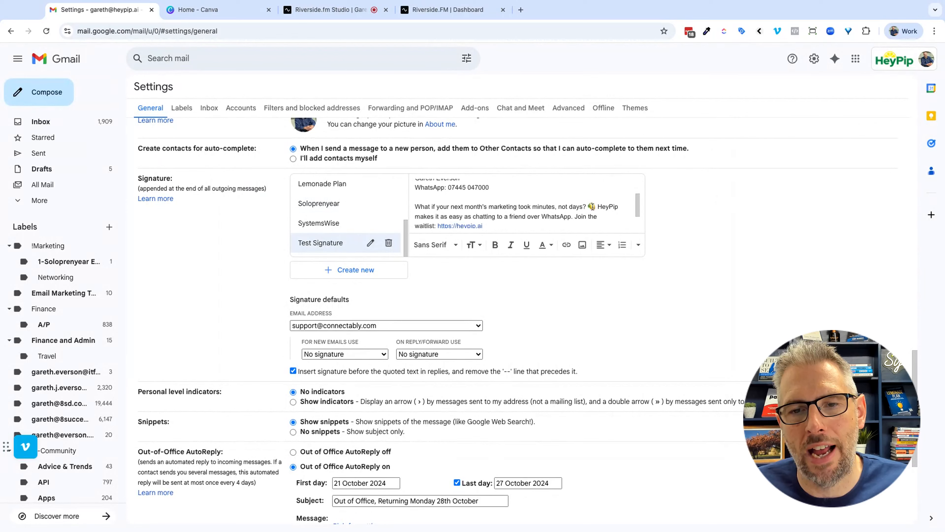
scroll(593, 206, "up", 3)
scroll(593, 207, "up", 3)
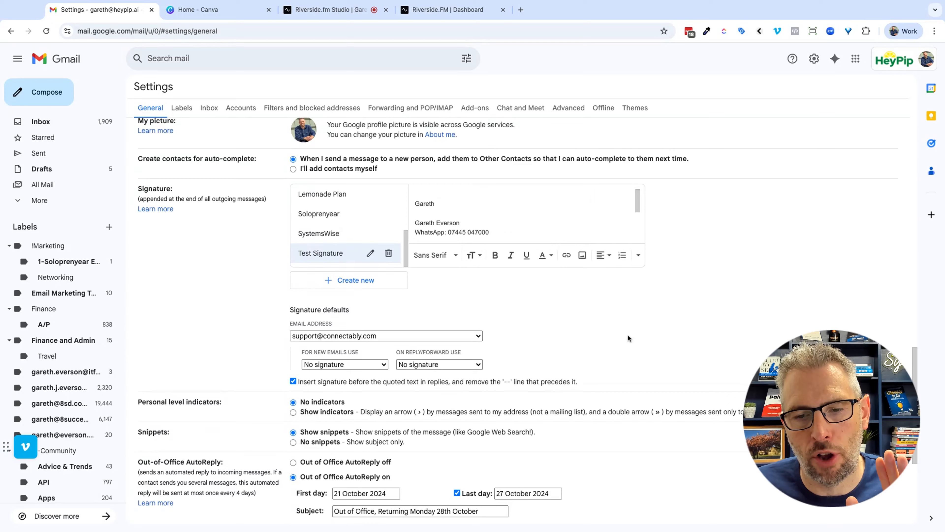
scroll(633, 340, "down", 5)
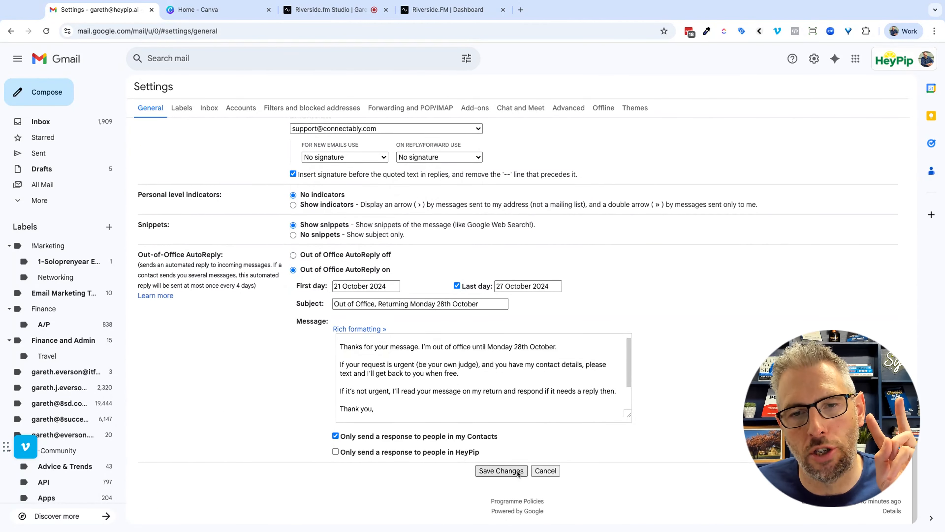
- Set Test Signature as the selected email address's default for both new emails and replies/forwards
scroll(523, 467, "up", 6)
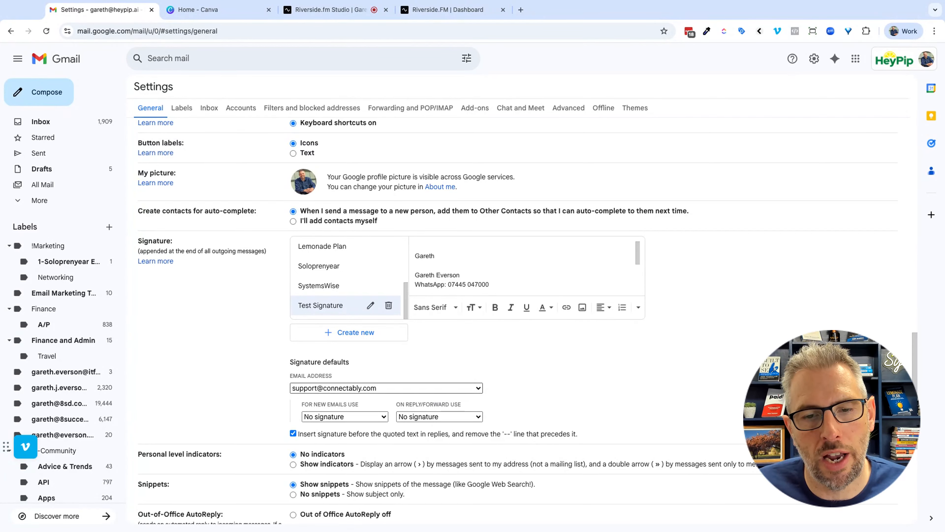
left_click(368, 388)
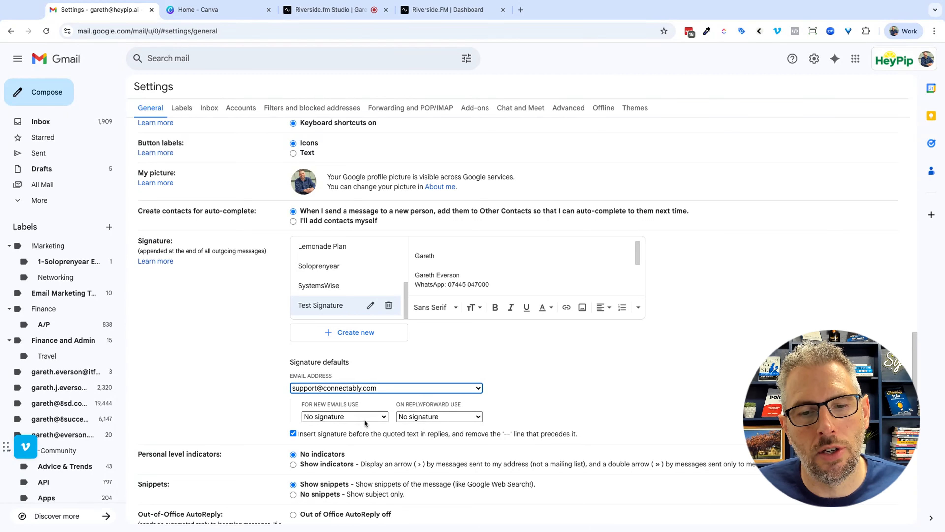
left_click(365, 420)
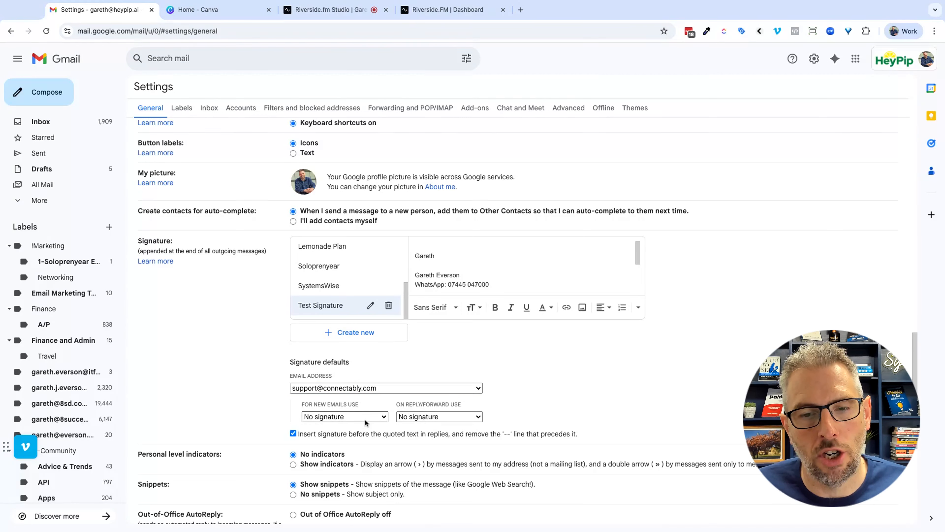
left_click(428, 482)
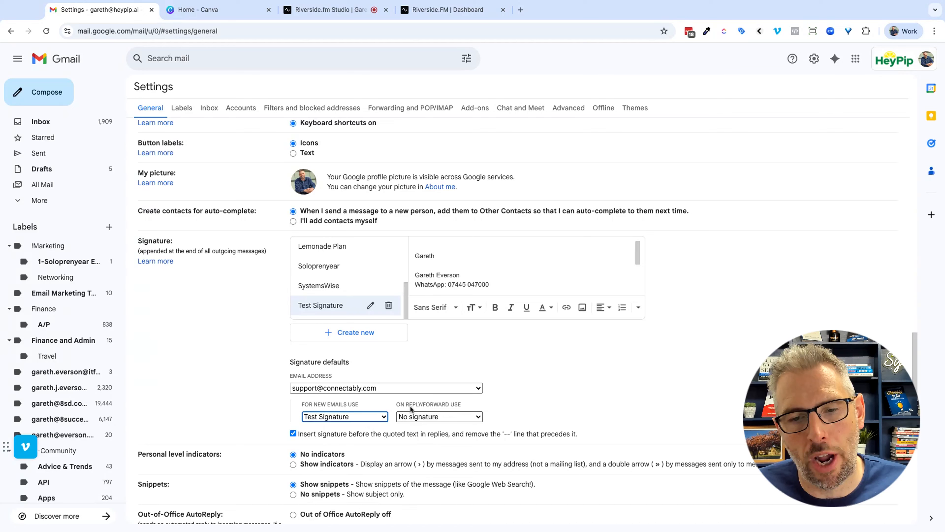
left_click(450, 420)
left_click(464, 517)
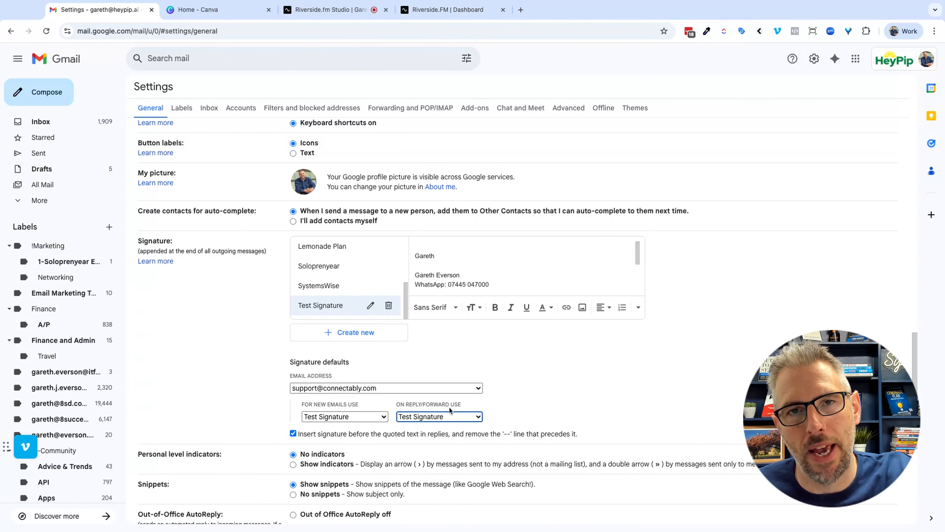
- Save the signature changes at the end of the general settings
scroll(544, 425, "down", 8)
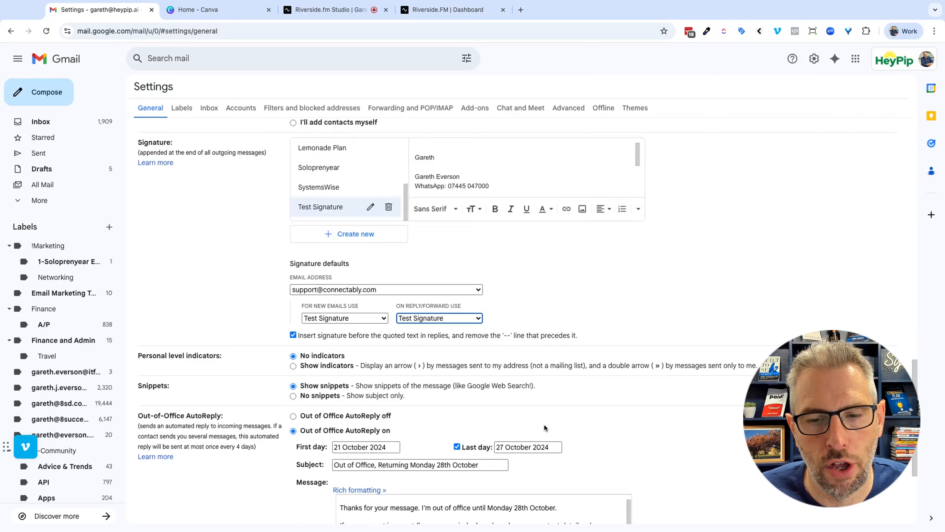
scroll(689, 424, "down", 1)
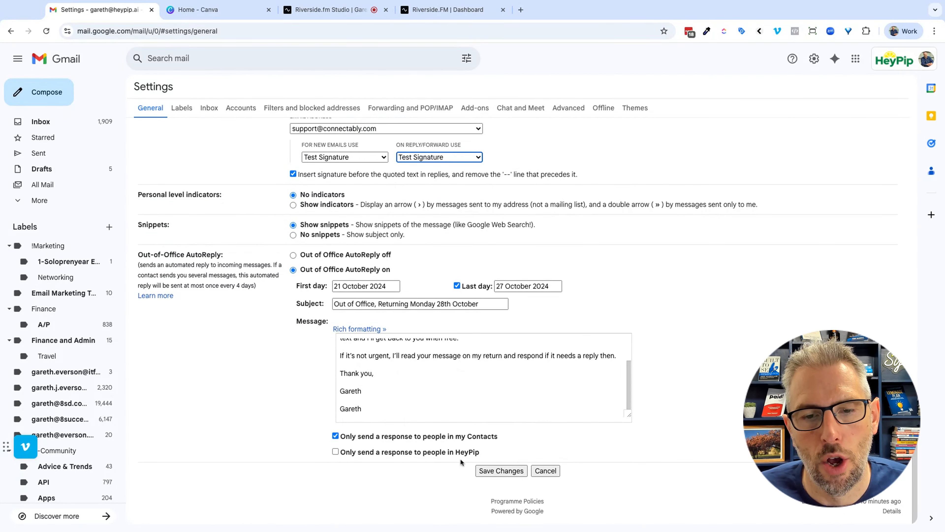